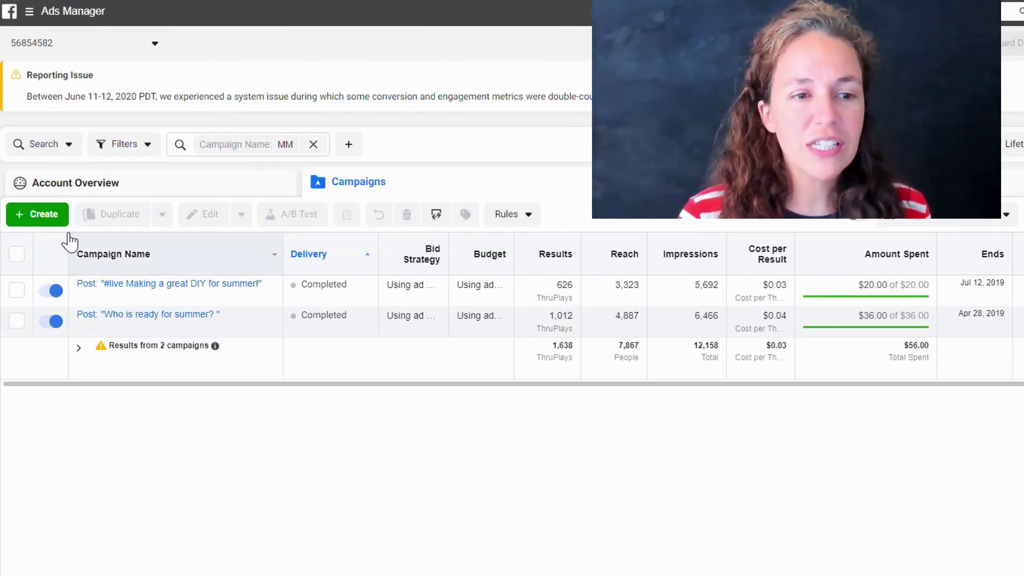
Create a new Engagement campaign for post engagement with Campaign Budget Optimization off, and continue to the ad set.
left_click(48, 222)
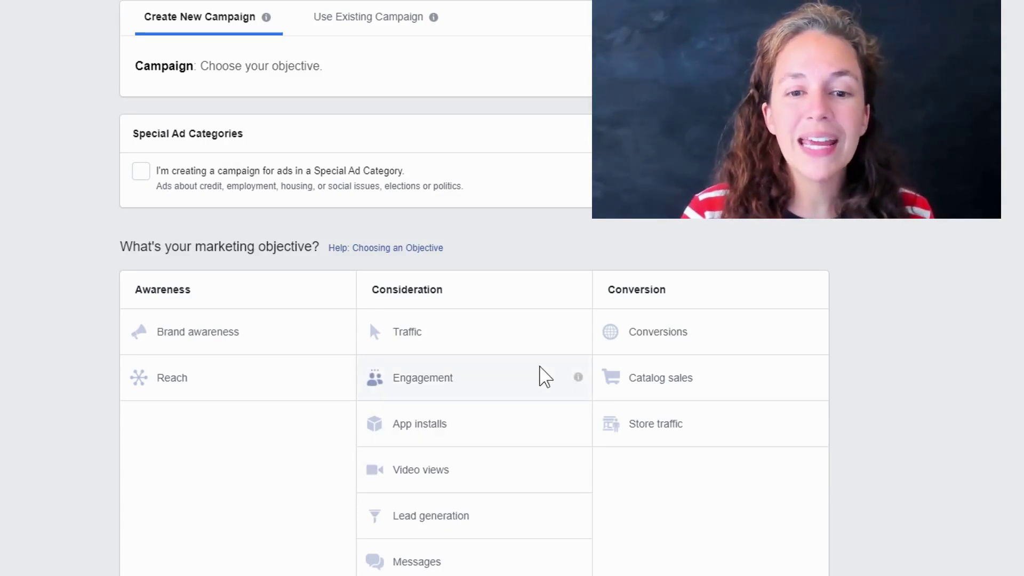
left_click(399, 388)
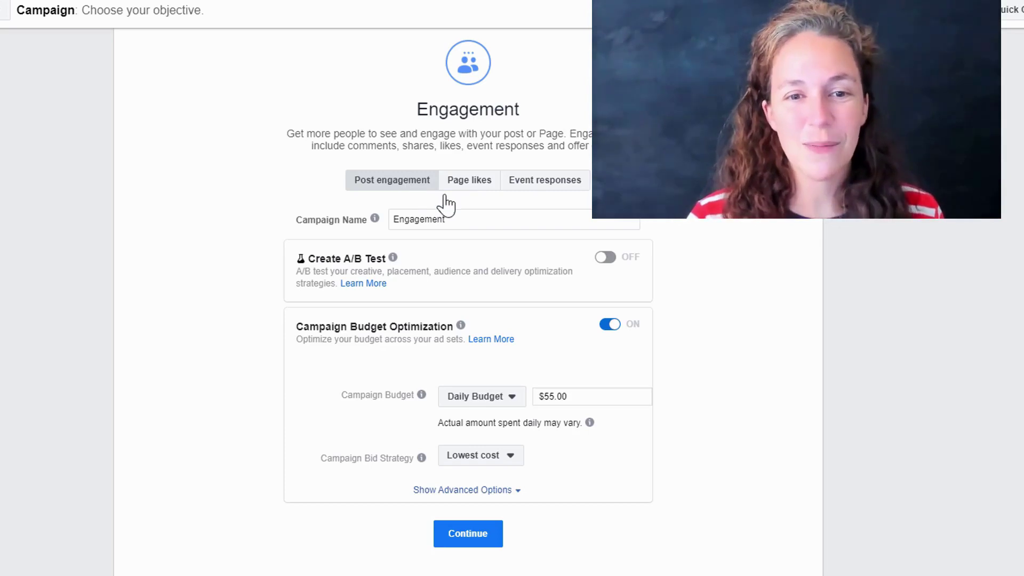
left_click(609, 324)
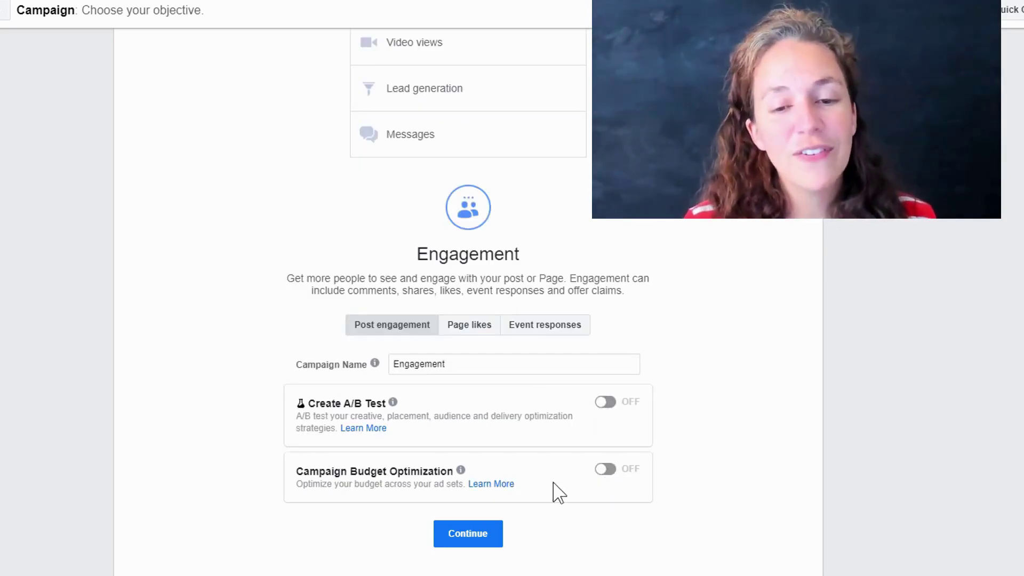
left_click(449, 544)
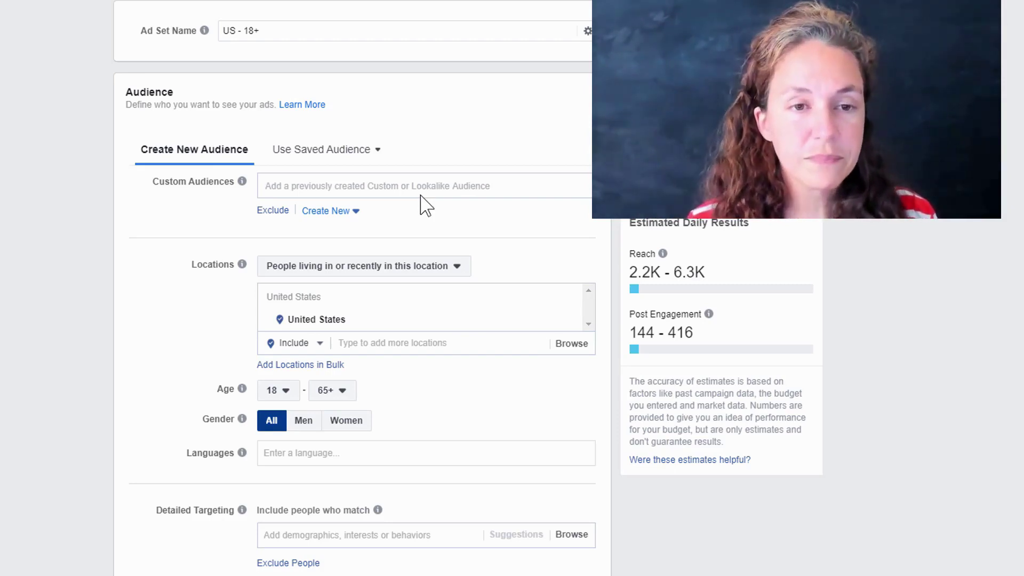
Look at the saved custom audiences available for the ad set.
left_click(327, 31)
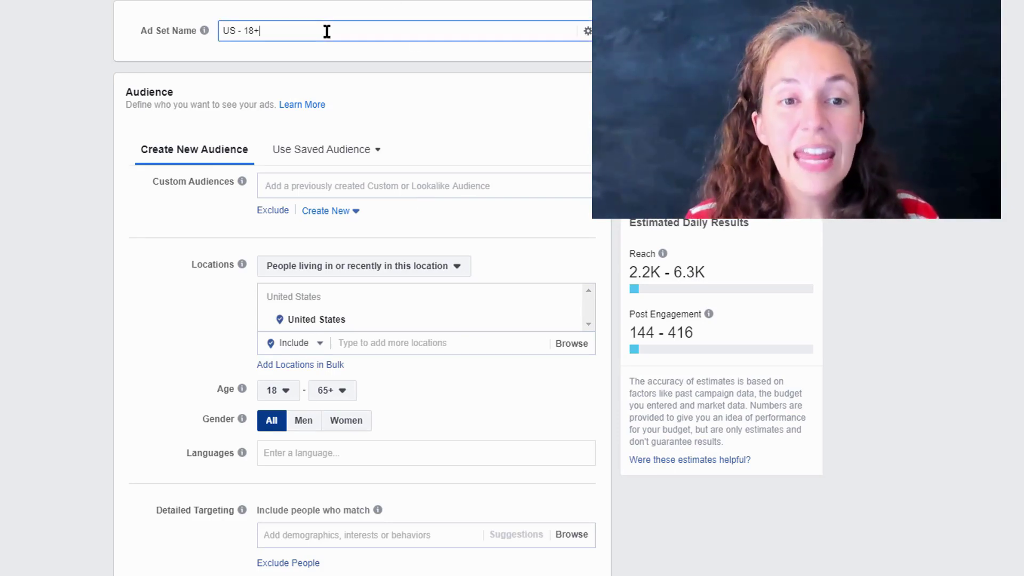
left_click(338, 184)
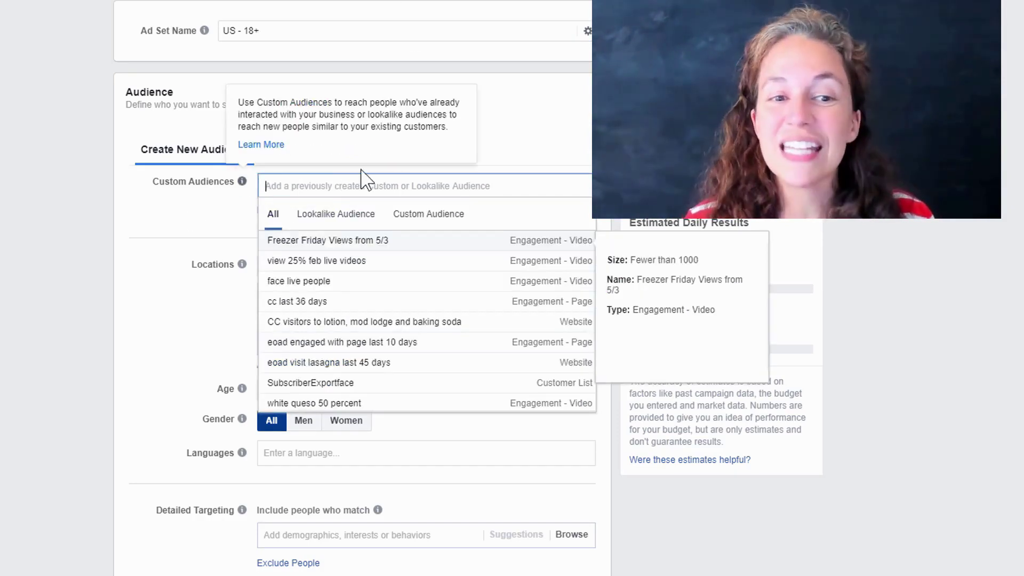
left_click(168, 202)
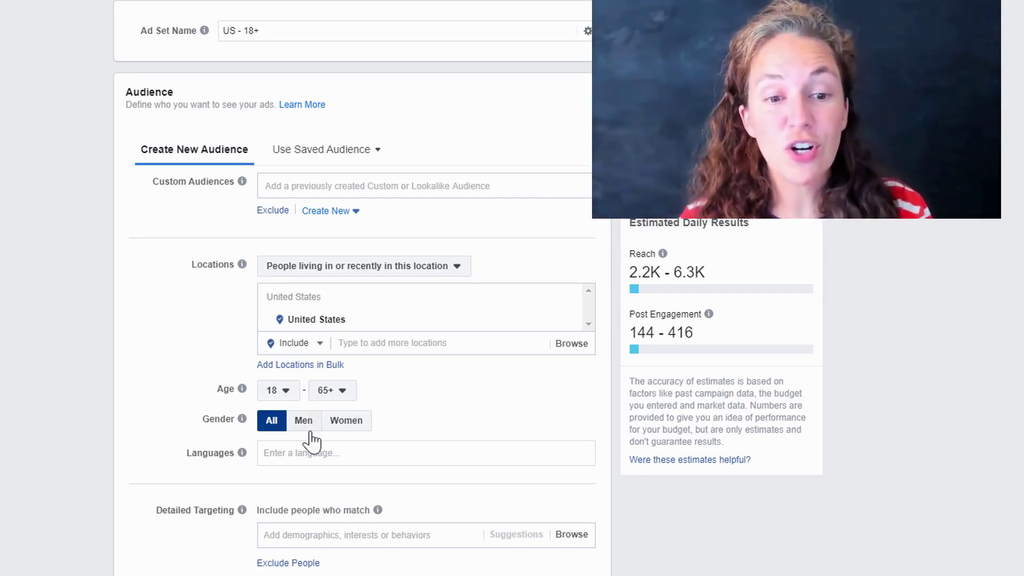
Try targeting the ad set at people interested in Cats.
scroll(374, 424, "down", 4)
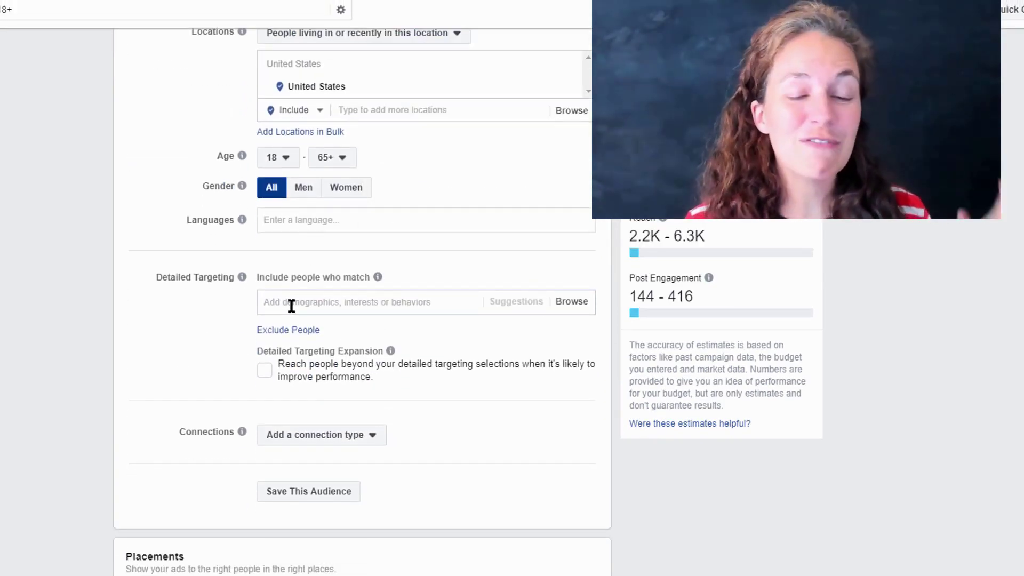
left_click(291, 306)
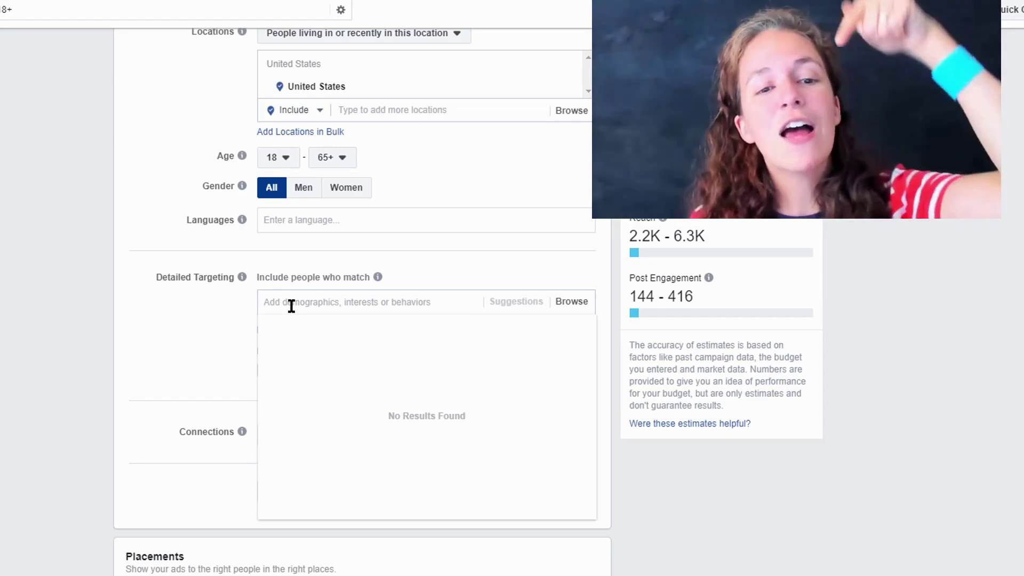
left_click(173, 340)
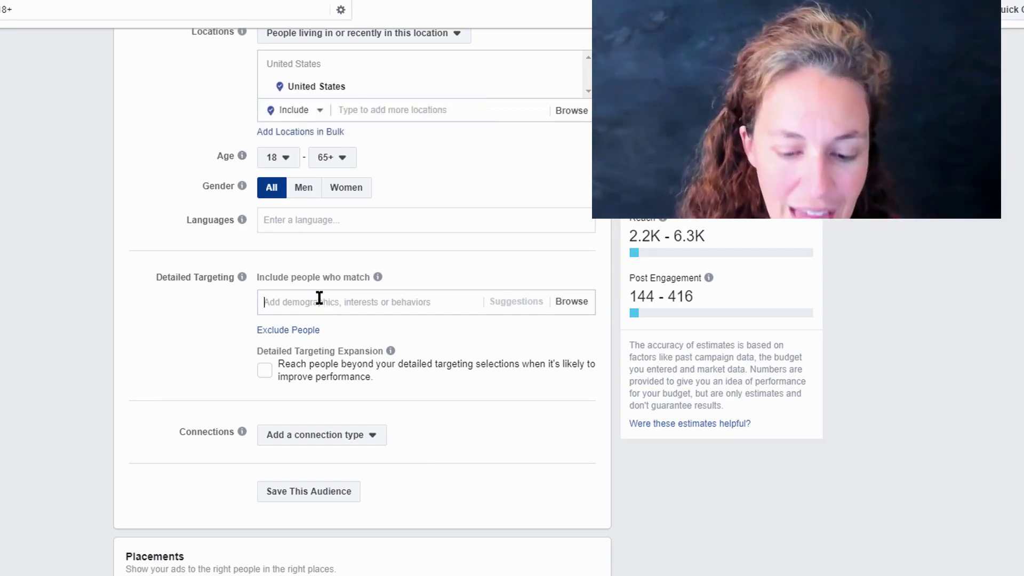
type("cats")
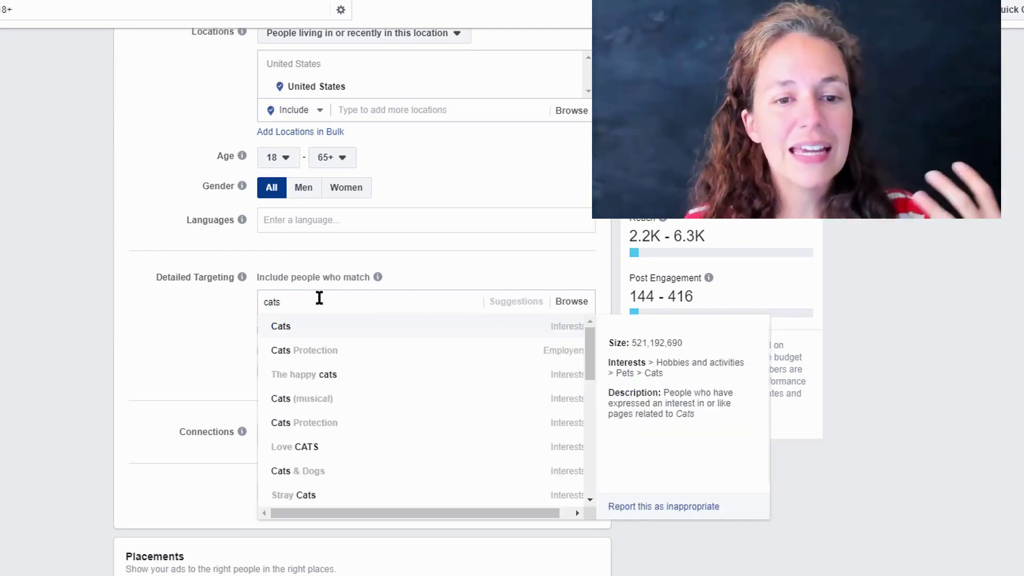
left_click(320, 325)
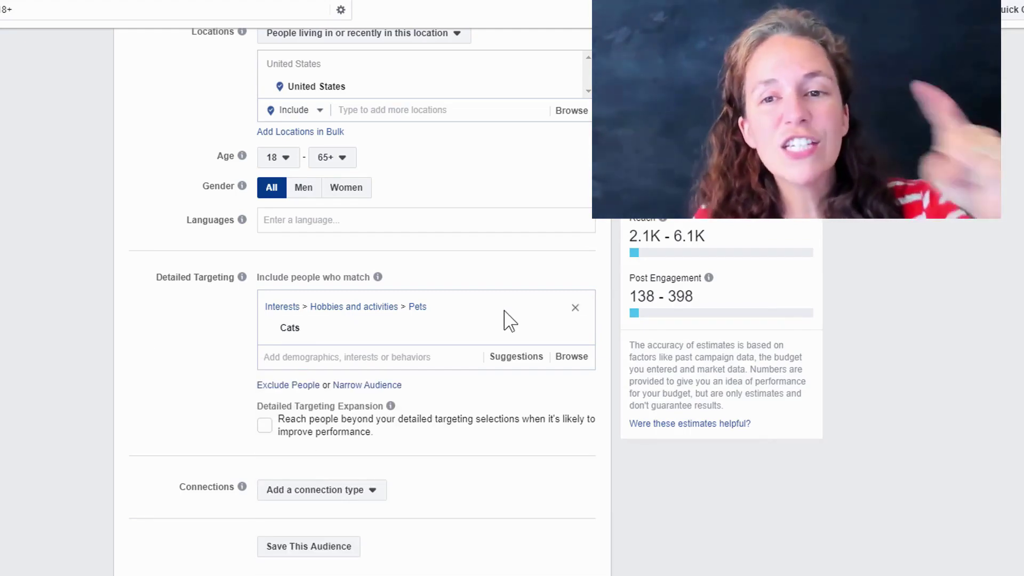
mouse_move(421, 328)
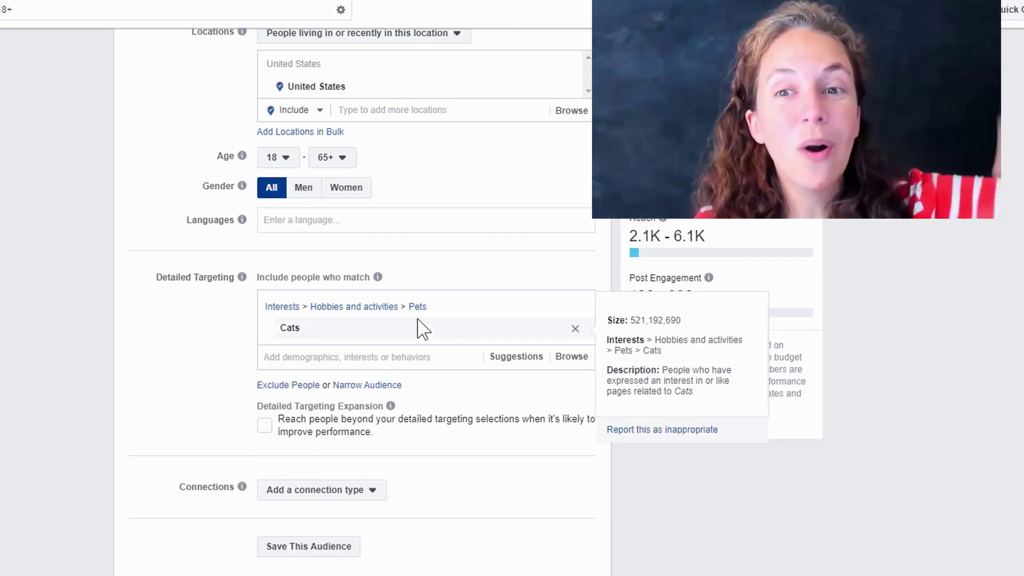
left_click(574, 328)
Add the Brazilian jiu-jitsu interest to the ad set's detailed targeting.
left_click(447, 302)
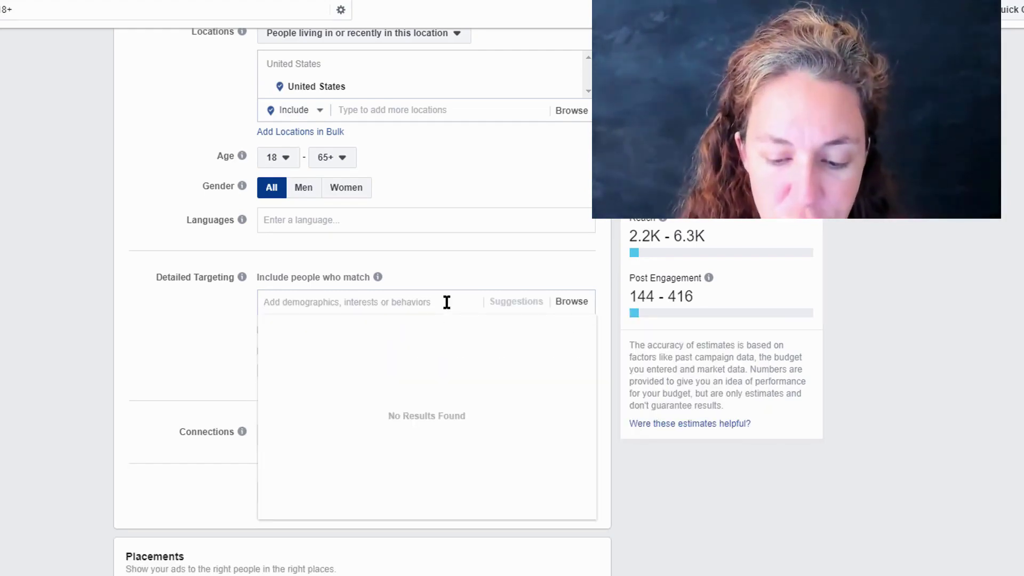
type("jui j")
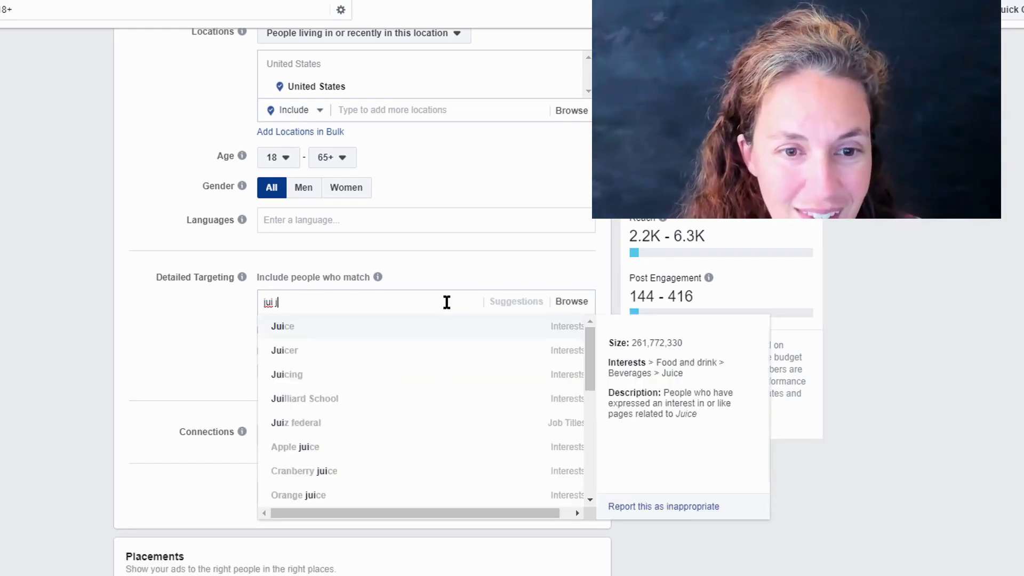
type("i")
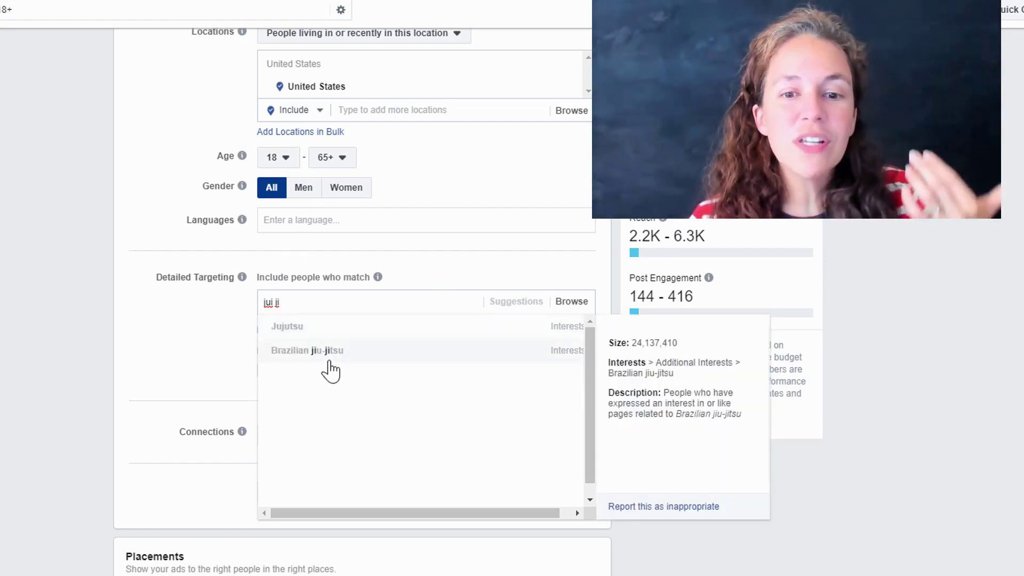
left_click(329, 366)
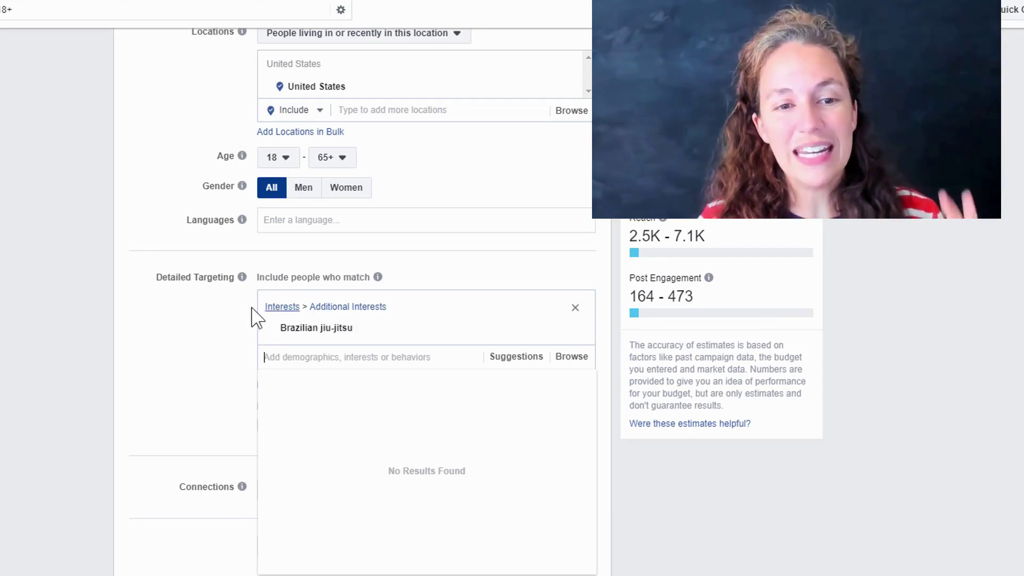
left_click(176, 410)
mouse_move(422, 323)
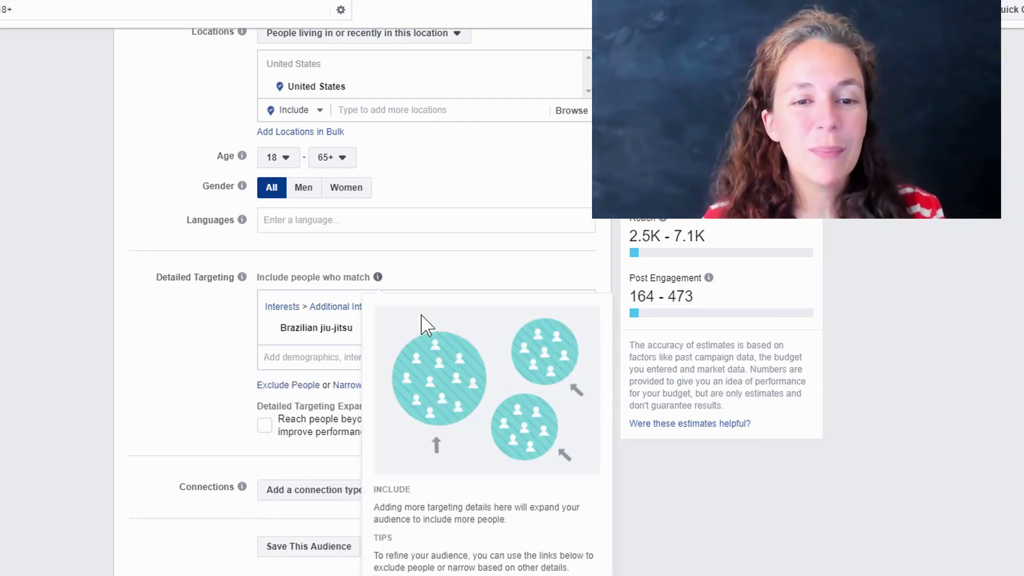
Accept the automatic placements, $11.00 daily budget and Jun 25 to Jul 25, 2020 schedule, and continue to the ad setup.
scroll(327, 334, "down", 7)
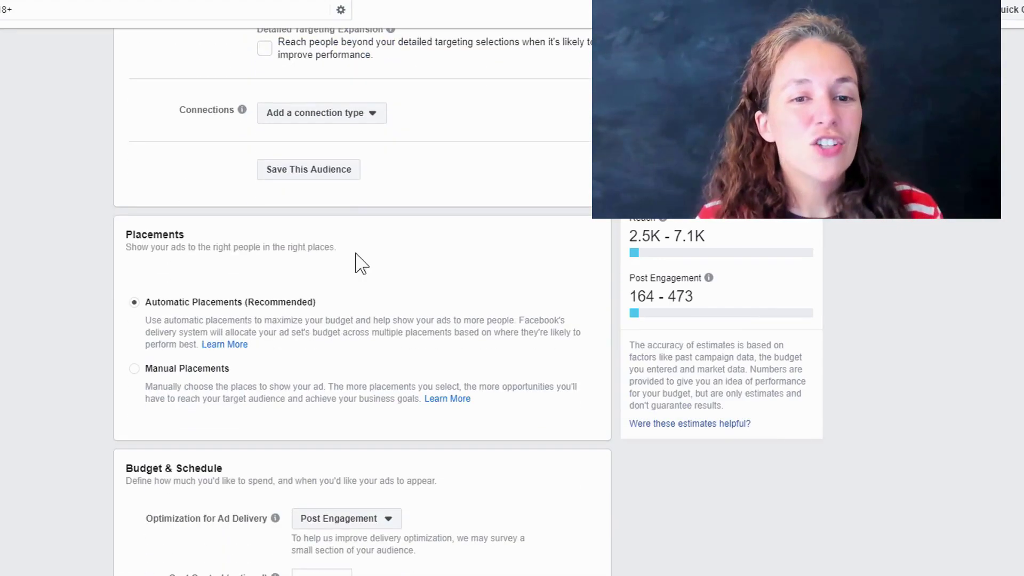
scroll(344, 192, "down", 12)
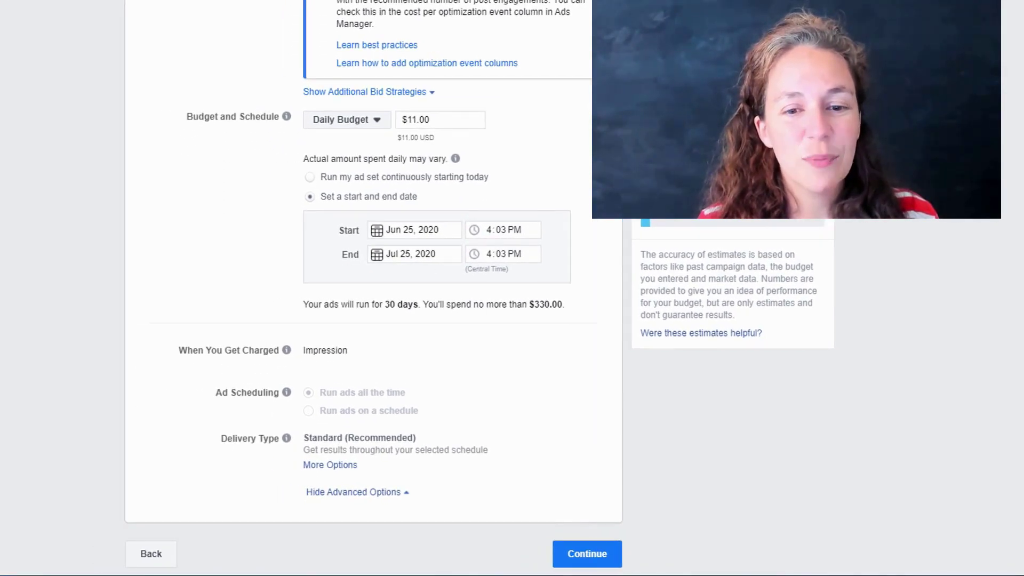
left_click(546, 555)
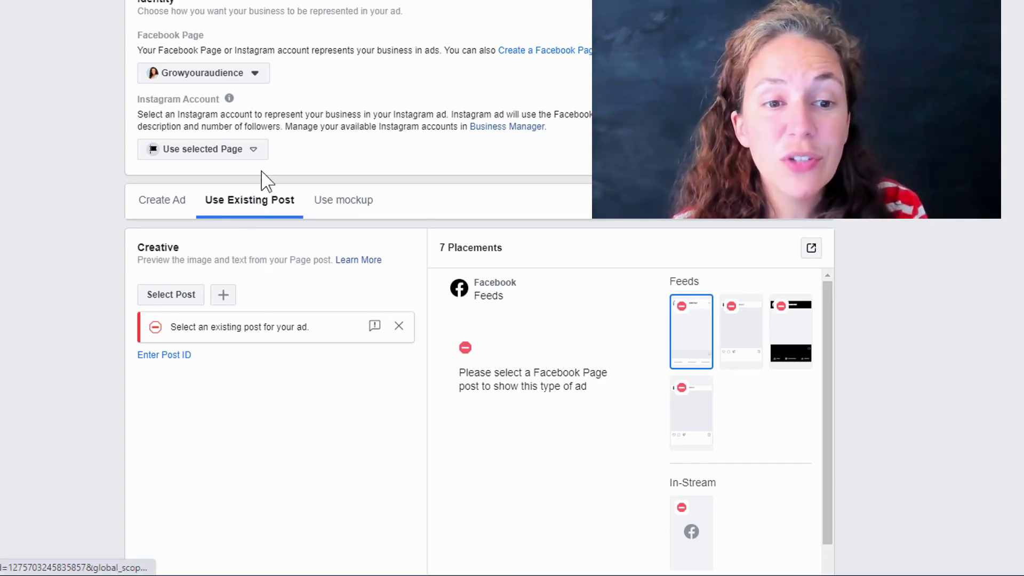
Choose Moolah Marketer as the ad's Facebook Page and use its existing Jun 25 post "EVEN if you're just starting out" as the creative.
left_click(255, 73)
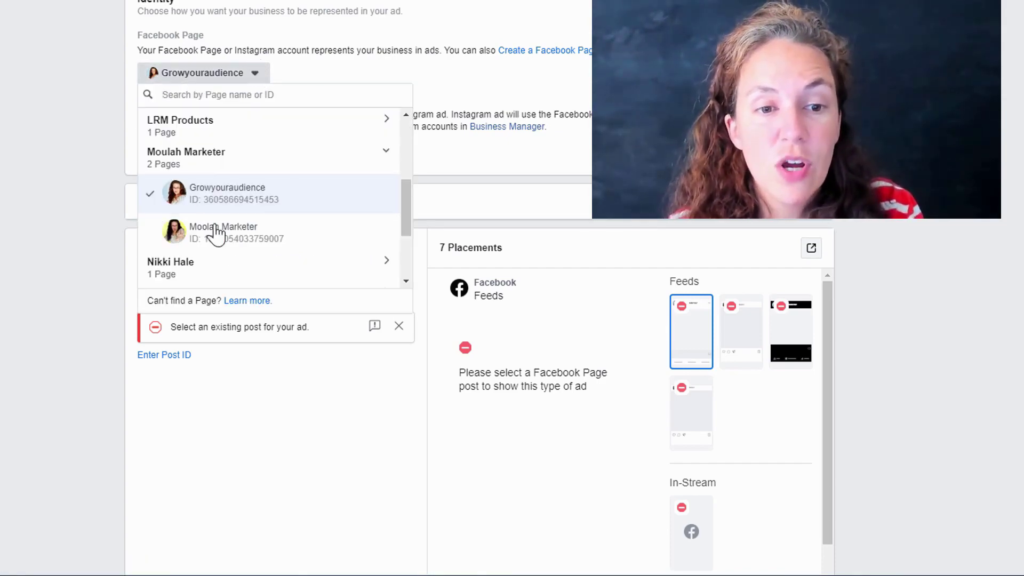
left_click(224, 247)
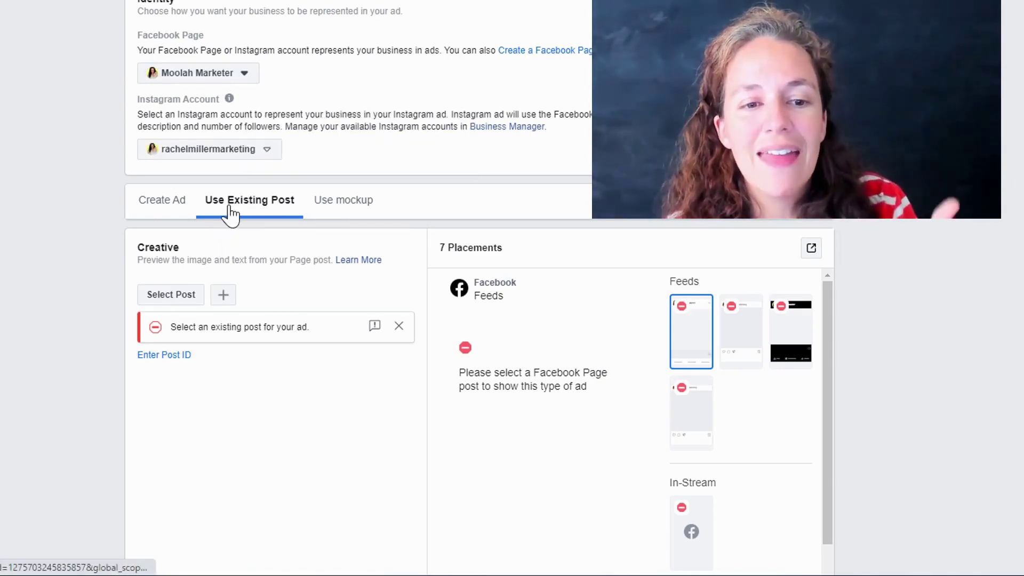
left_click(181, 295)
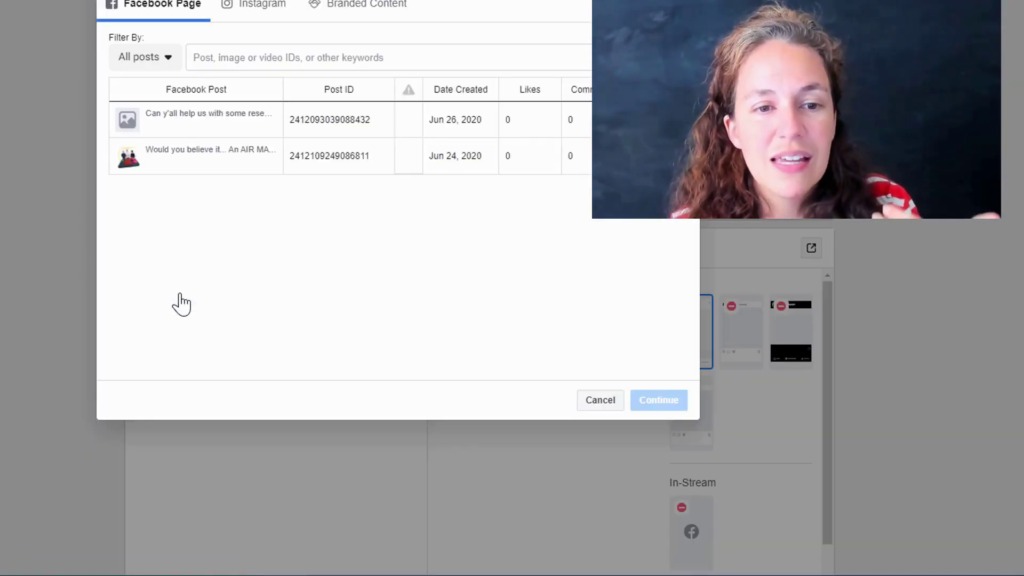
left_click(196, 166)
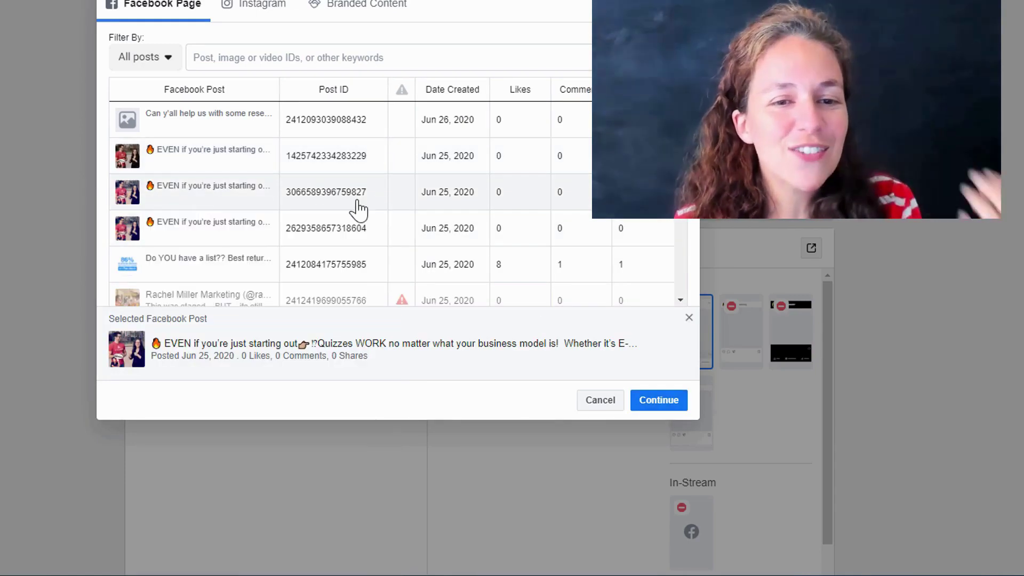
scroll(389, 213, "down", 10)
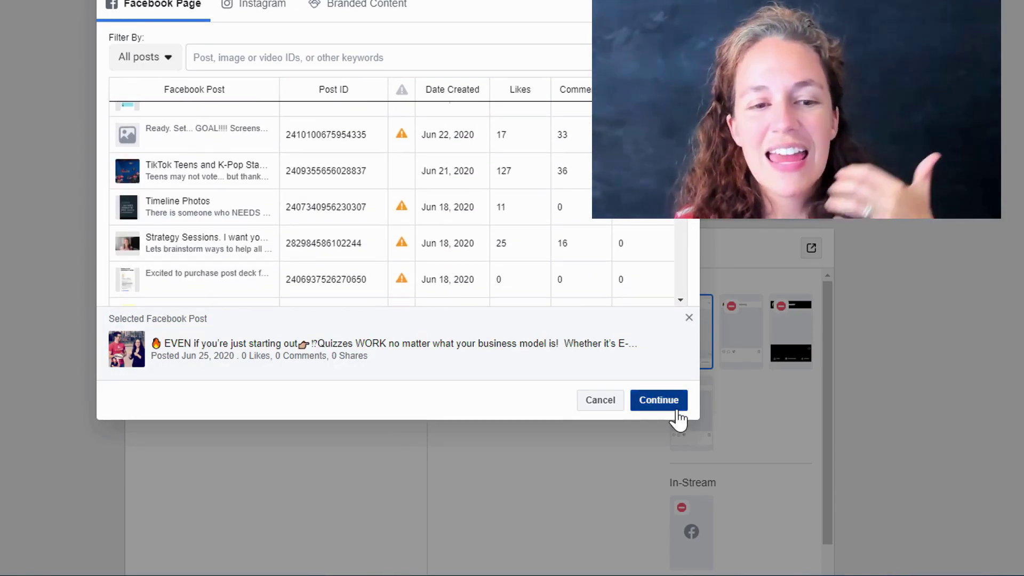
left_click(670, 401)
Turn off Facebook Pixel conversion tracking for the ad and confirm the campaign.
scroll(521, 256, "down", 6)
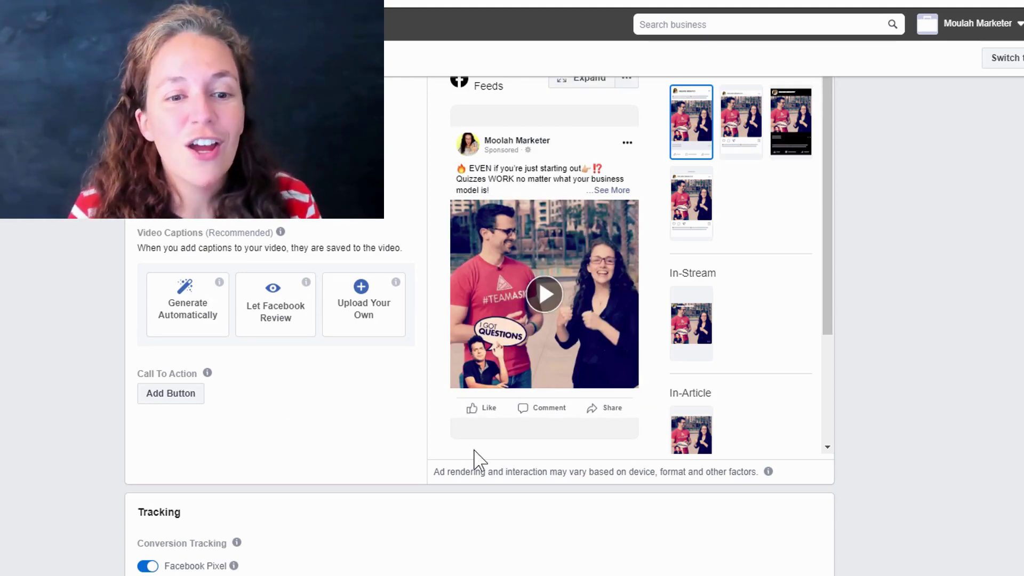
scroll(347, 475, "down", 5)
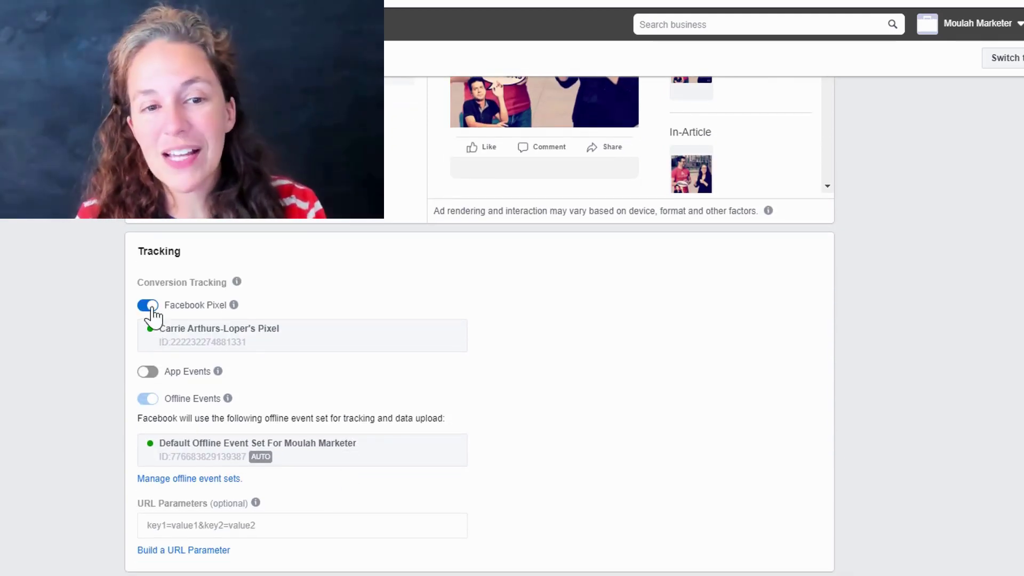
left_click(150, 308)
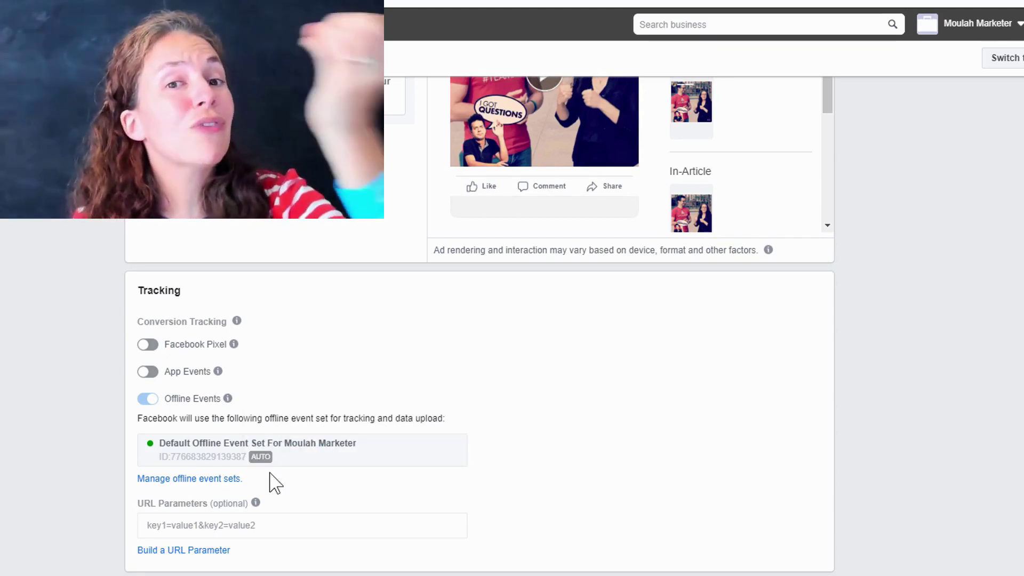
mouse_move(234, 344)
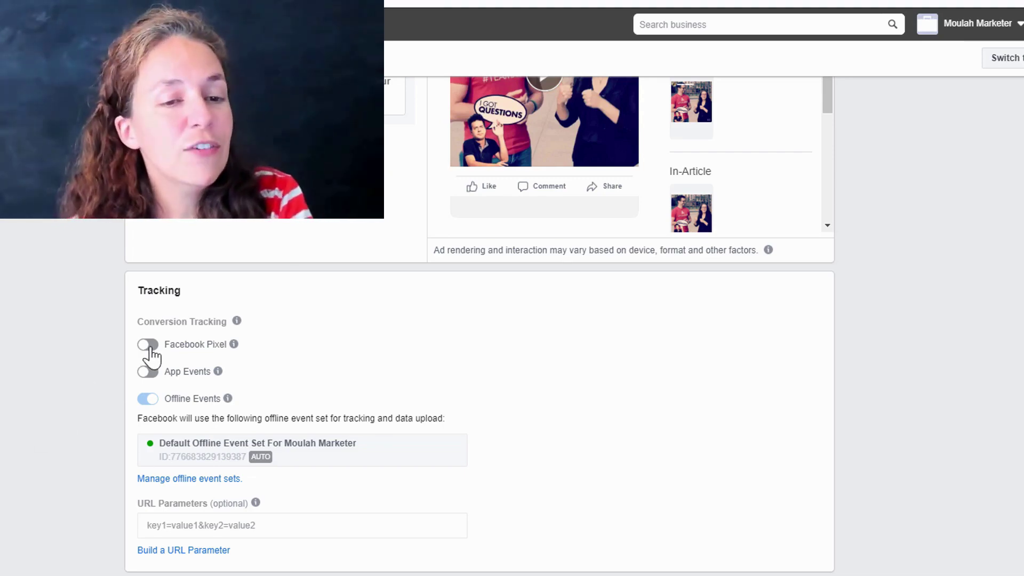
scroll(957, 69, "down", 3)
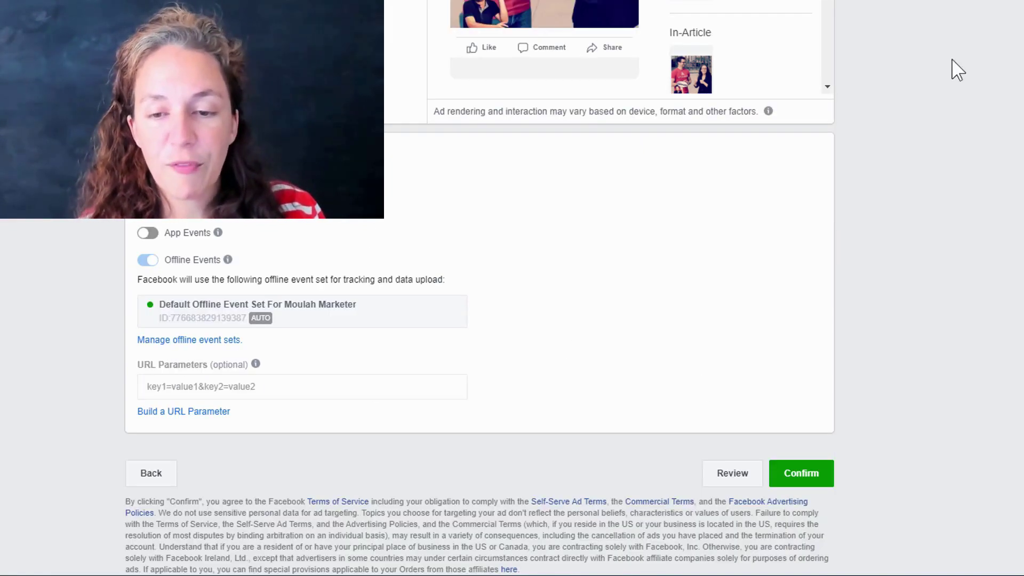
left_click(811, 485)
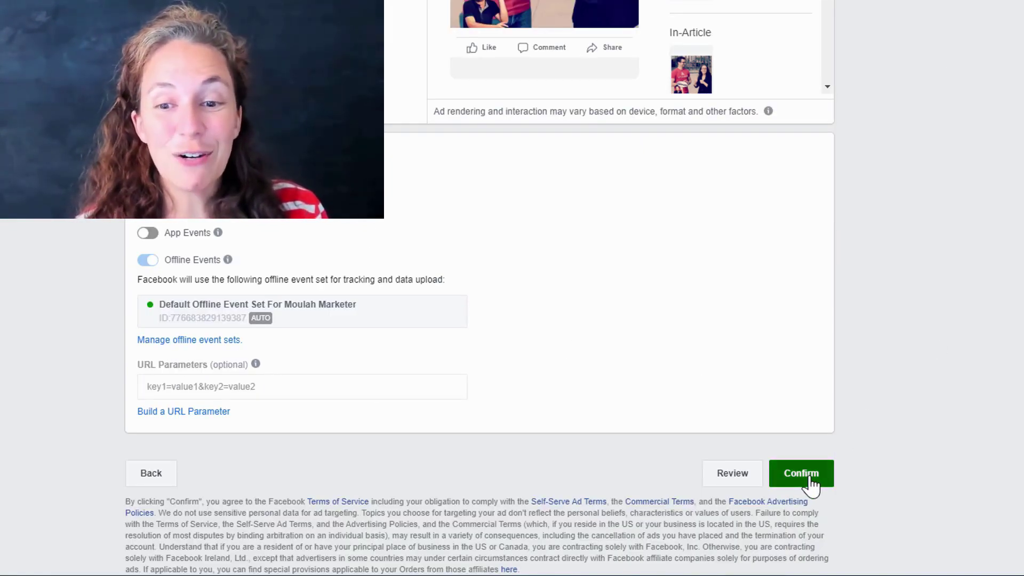